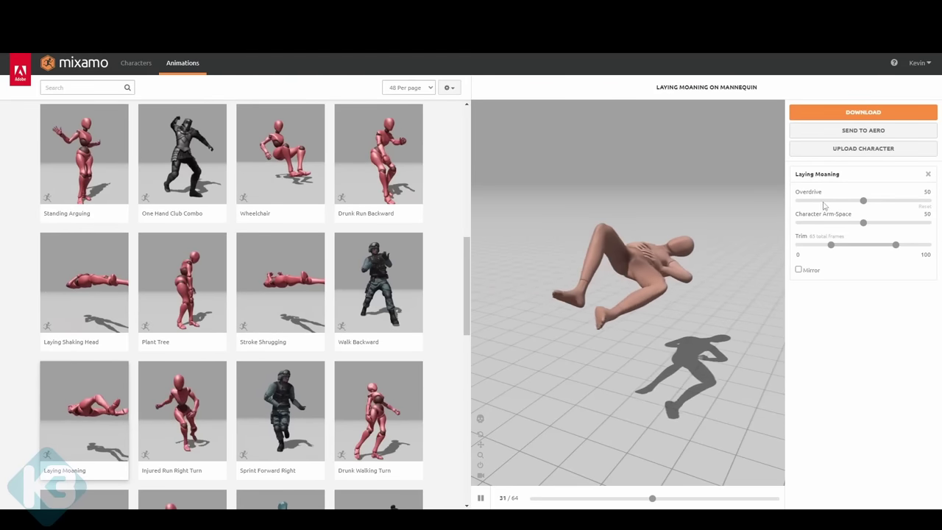
# Set the Laying Moaning Overdrive to 2 and download it in FBX Binary (.fbx) format
pyautogui.moveTo(862, 201); pyautogui.dragTo(799, 201)
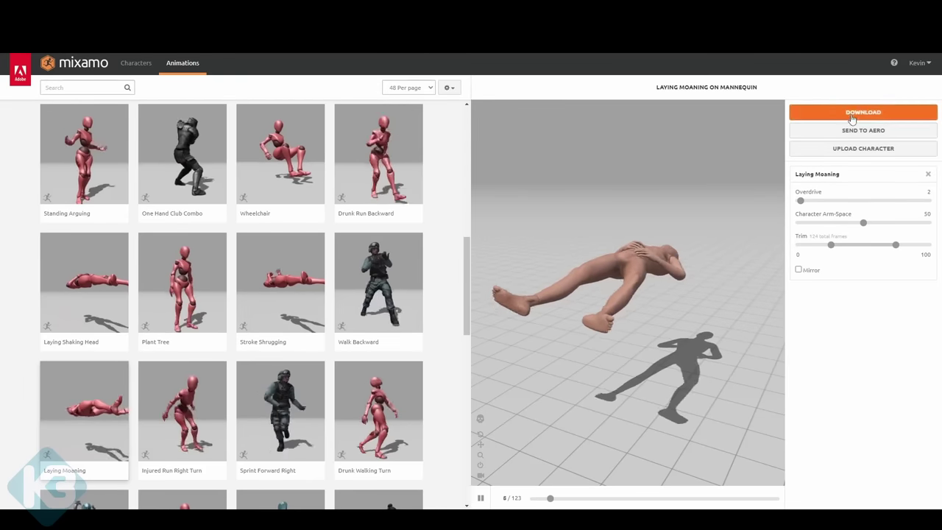
pyautogui.click(863, 112)
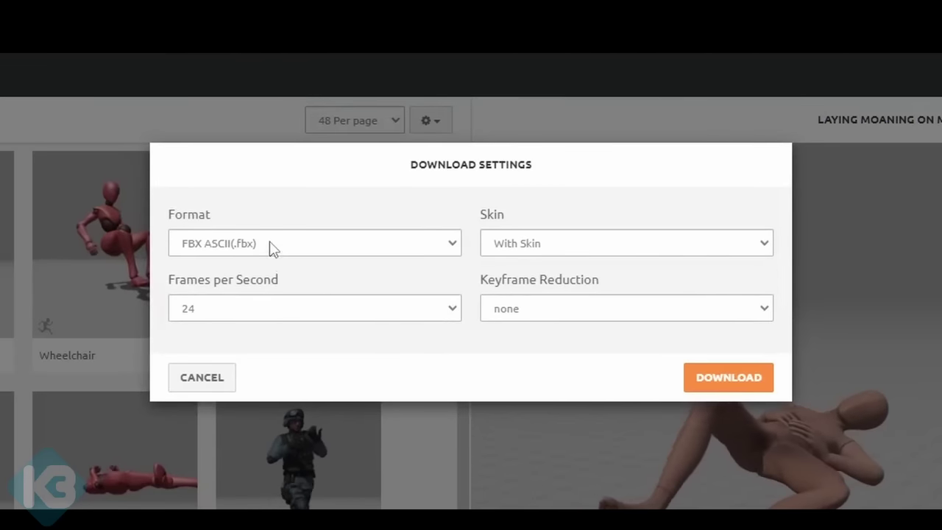
pyautogui.click(270, 247)
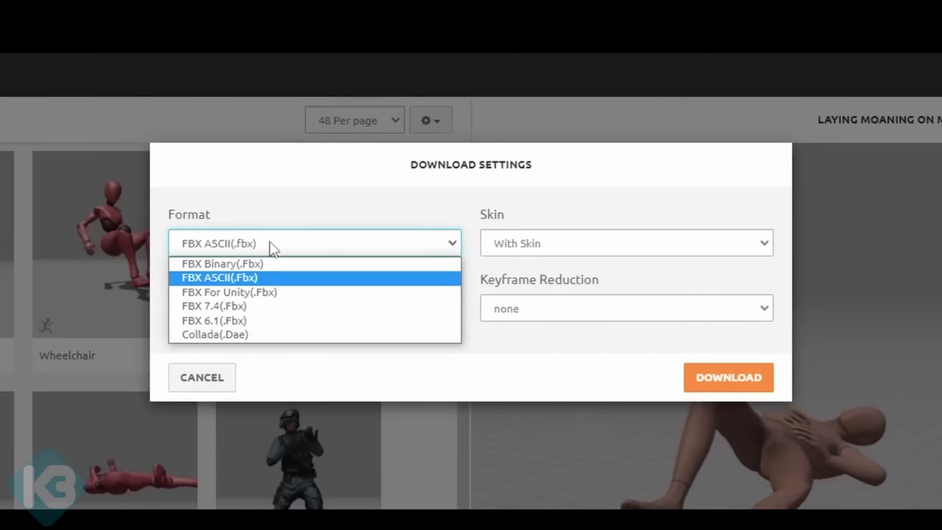
pyautogui.click(269, 263)
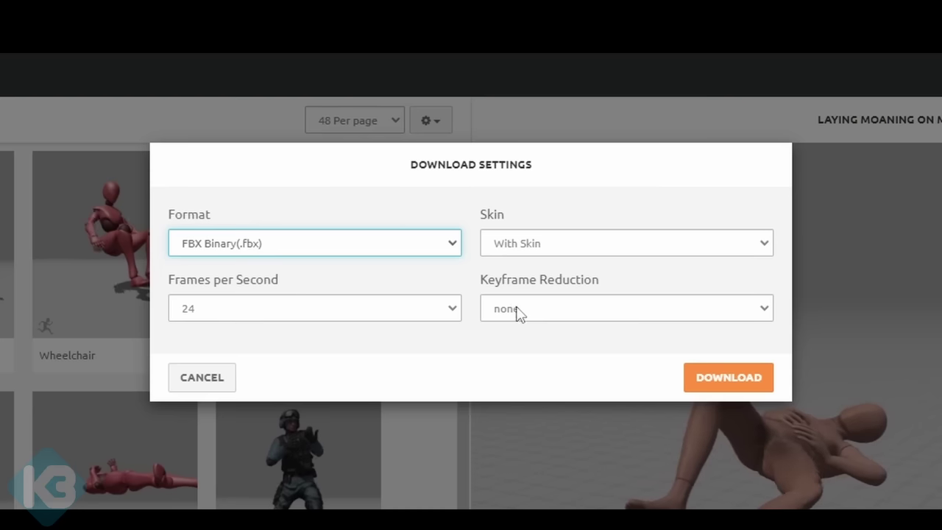
pyautogui.click(729, 390)
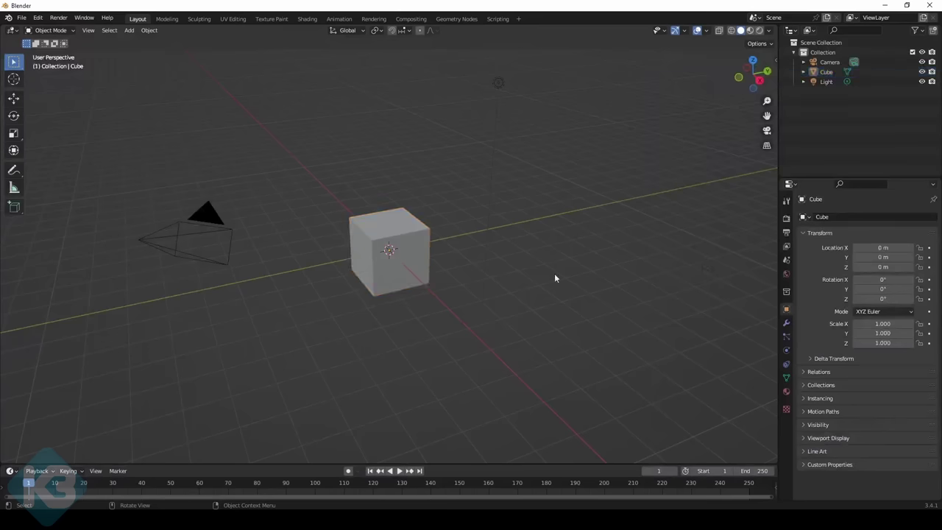
# Delete the default cube and start an FBX import from the File menu
pyautogui.click(389, 237)
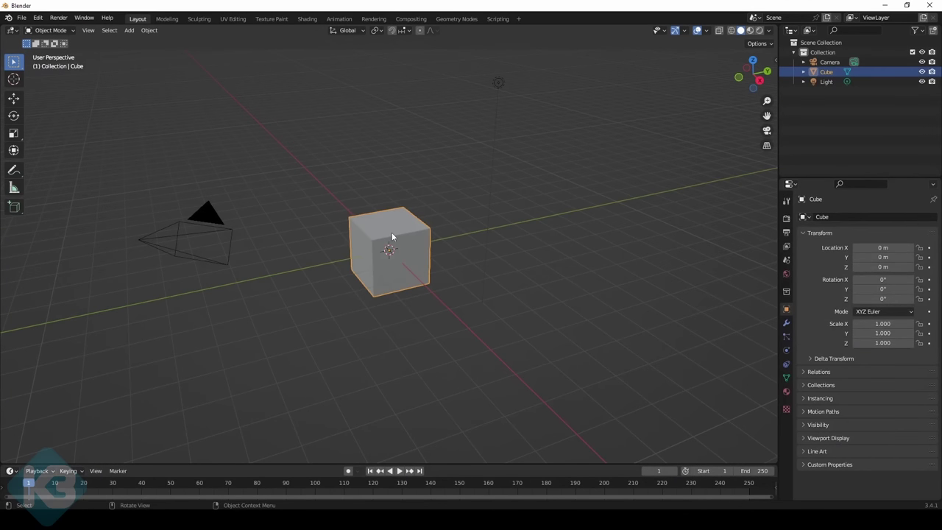
pyautogui.press('Delete')
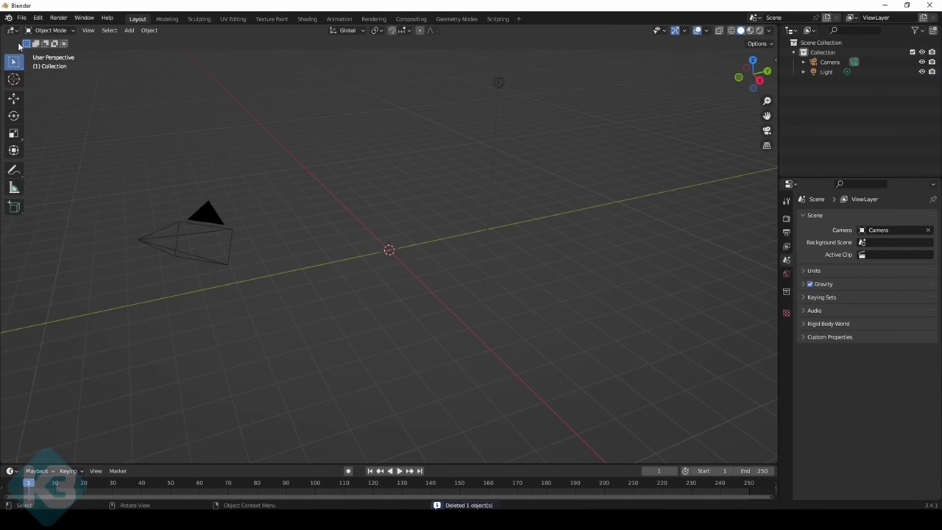
pyautogui.click(22, 18)
pyautogui.moveTo(51, 150)
pyautogui.click(129, 219)
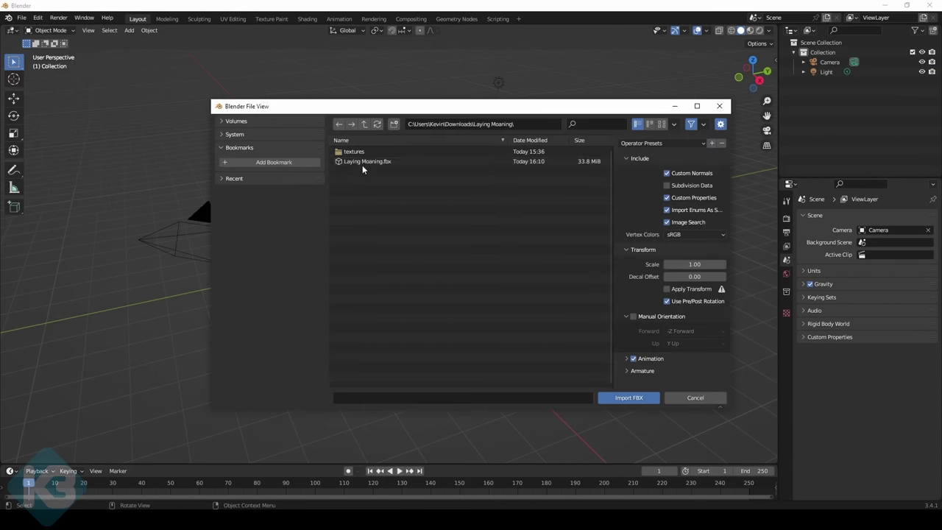
# Import Laying Moaning.fbx with an Animation Offset of 48
pyautogui.click(368, 161)
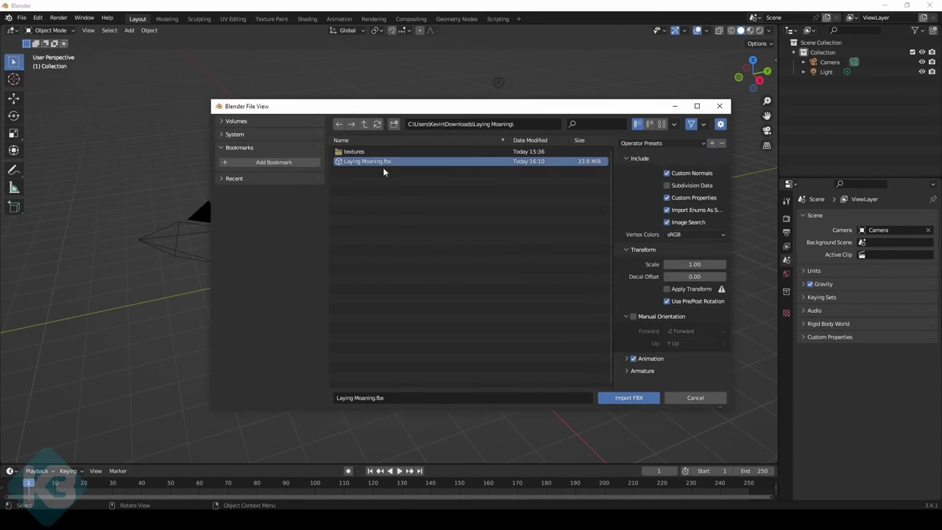
pyautogui.click(626, 360)
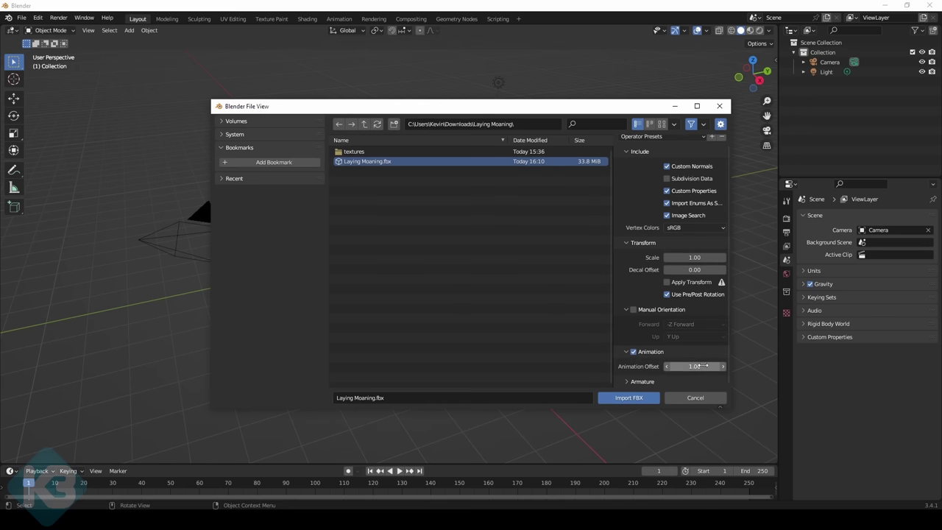
pyautogui.click(704, 365)
pyautogui.press('Return')
pyautogui.click(629, 398)
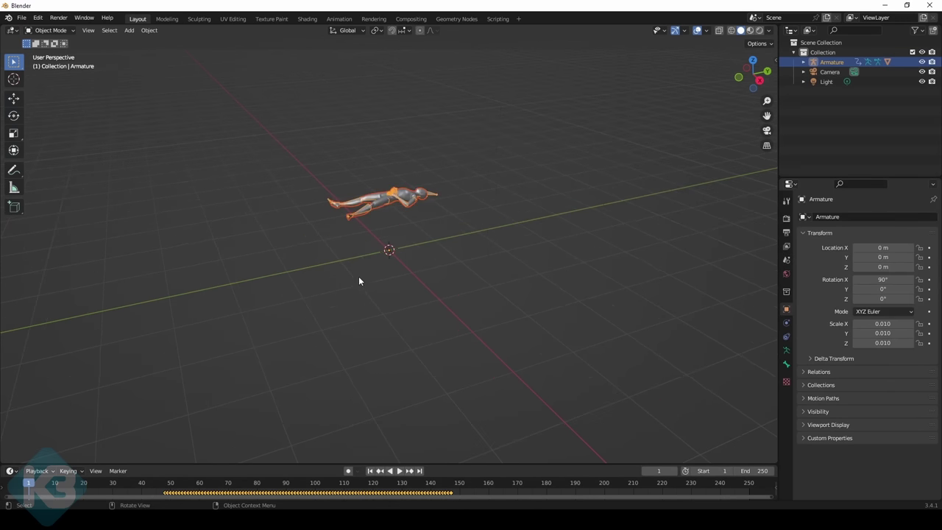
# Enlarge the timeline, play the lying animation and scrub to about frame 142
pyautogui.moveTo(369, 462); pyautogui.dragTo(191, 425)
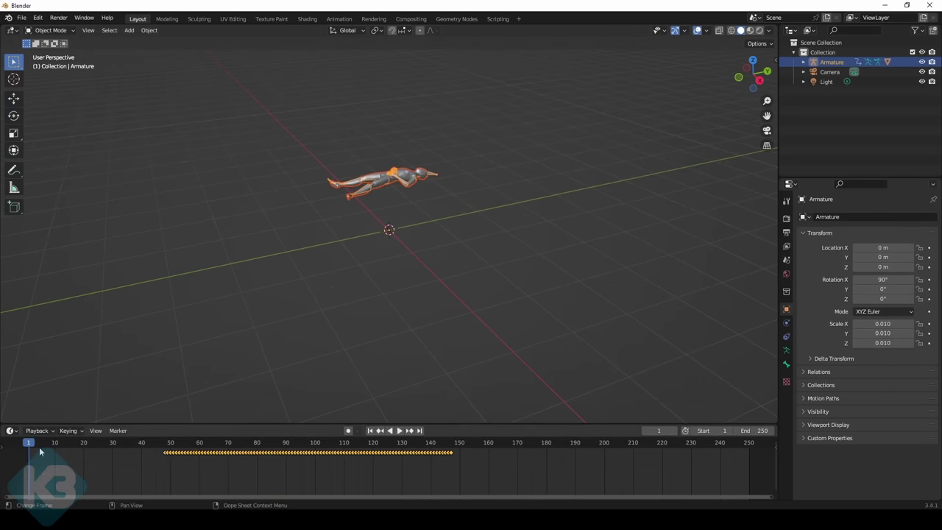
pyautogui.press('space')
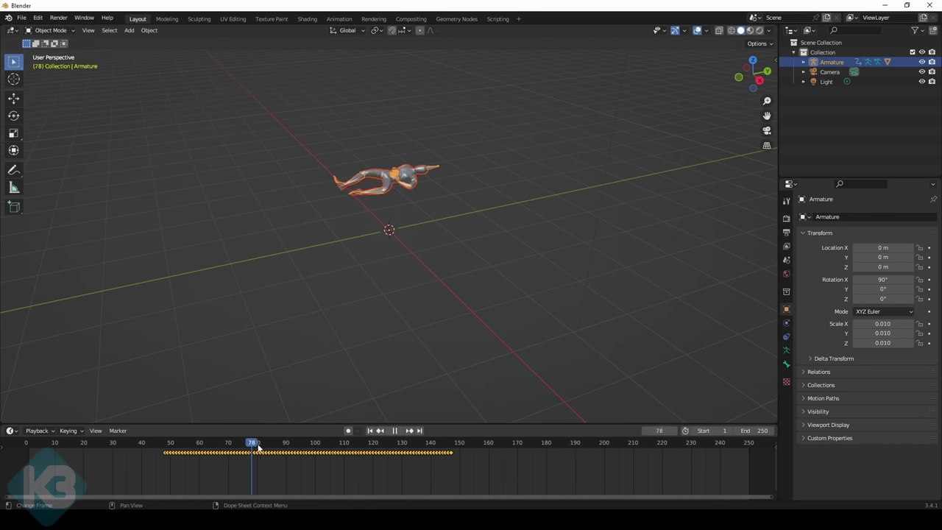
pyautogui.moveTo(258, 447); pyautogui.dragTo(441, 460)
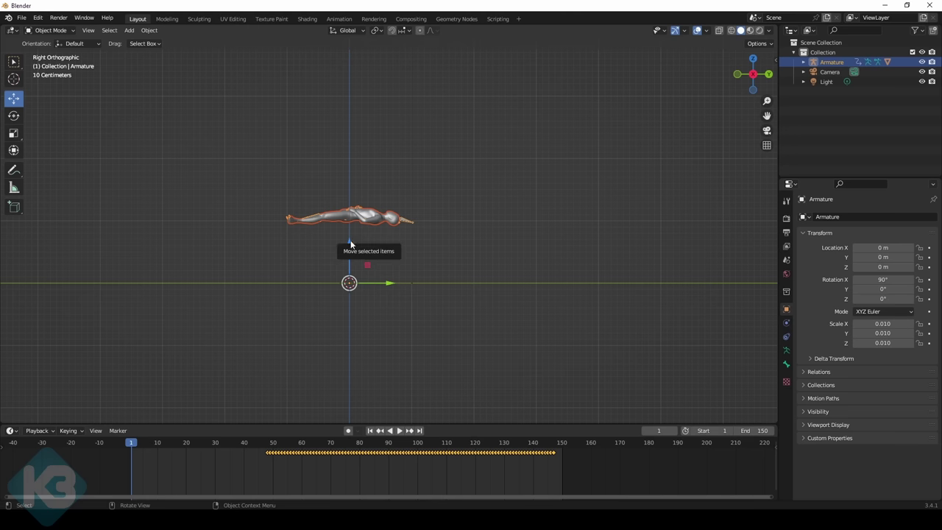
# Drop the character onto the ground, set its origin to the 3D cursor, and check frame 104
pyautogui.moveTo(351, 243); pyautogui.dragTo(352, 299)
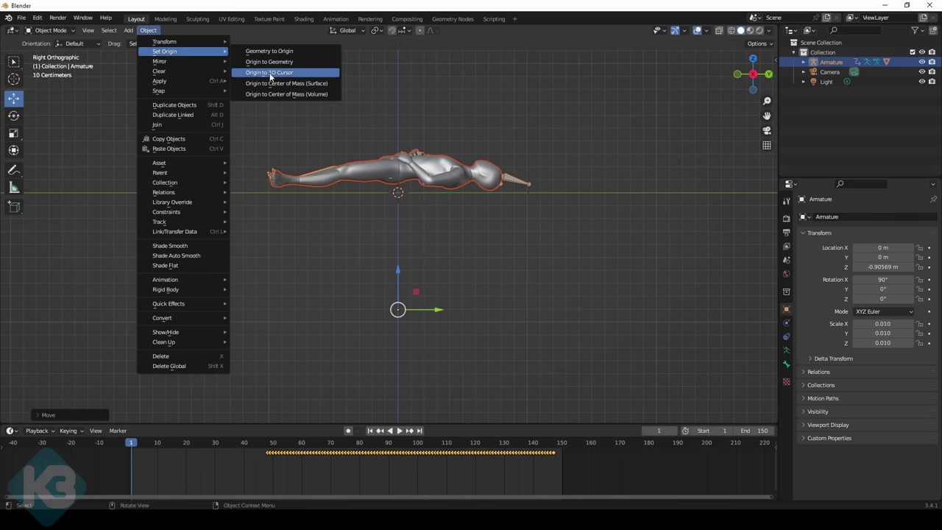
pyautogui.click(269, 73)
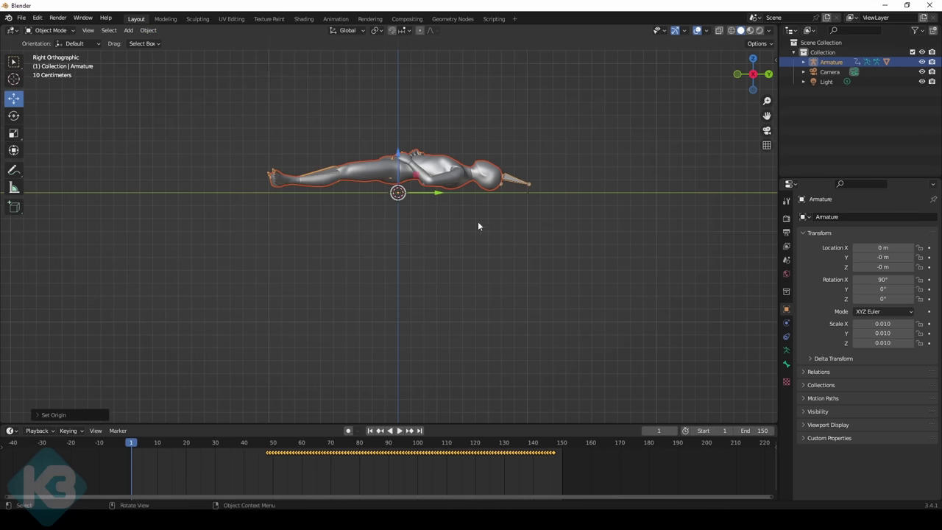
pyautogui.moveTo(463, 451); pyautogui.dragTo(419, 450)
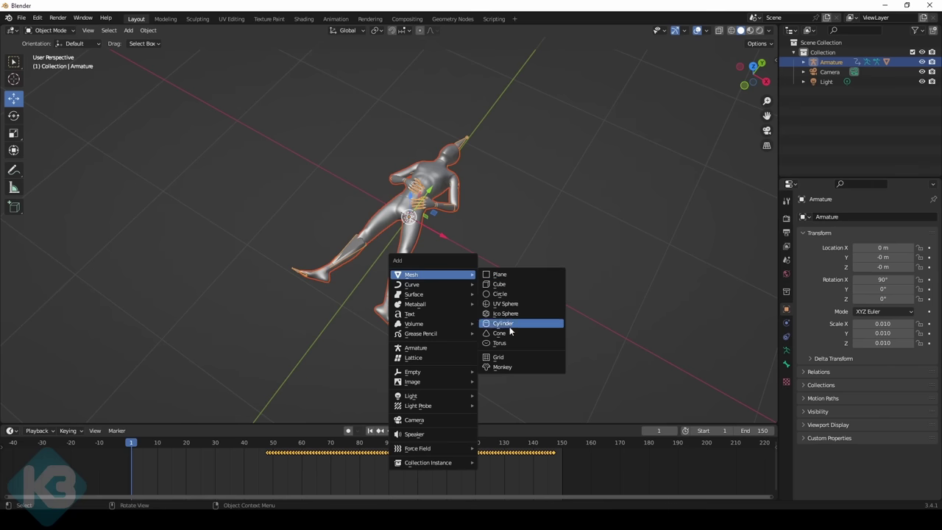
# Add a grid mesh sized 8 m as the floor
pyautogui.click(517, 360)
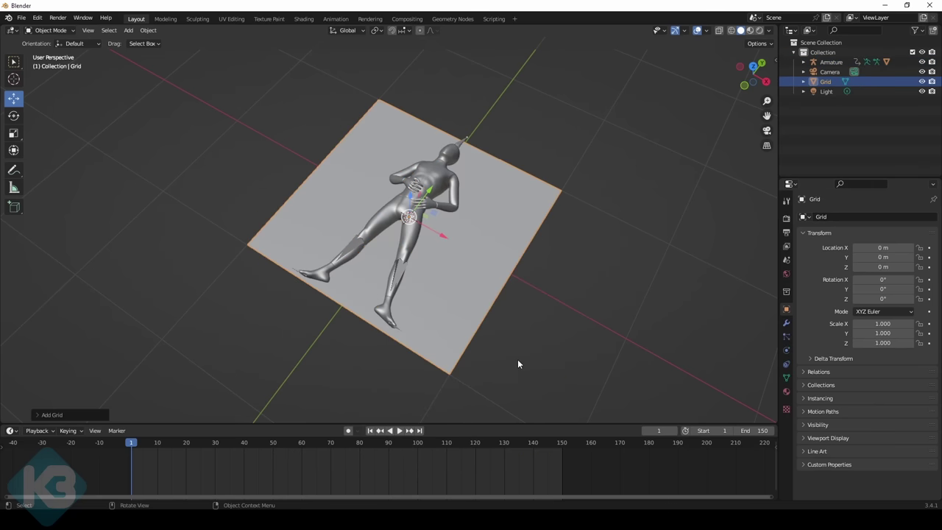
pyautogui.click(42, 415)
pyautogui.click(126, 329)
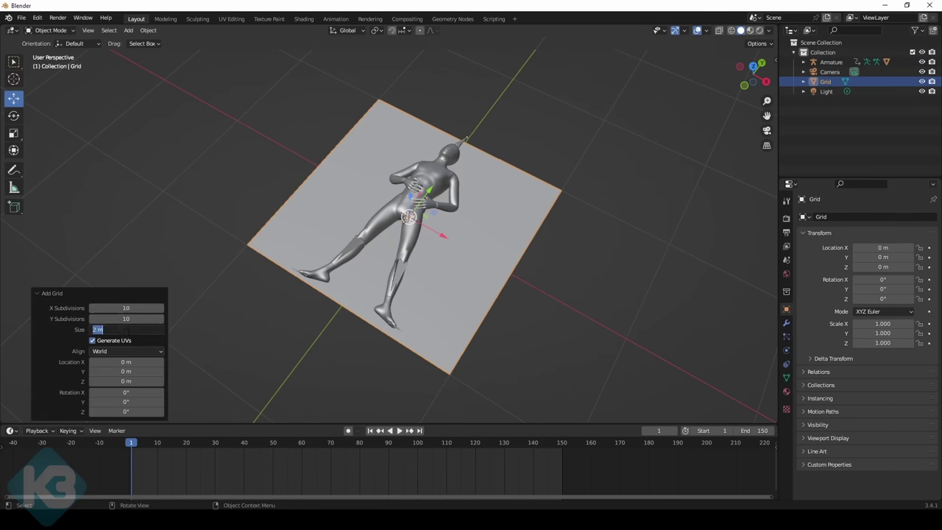
pyautogui.write('8')
pyautogui.press('Return')
pyautogui.scroll(-6, 230, 306)
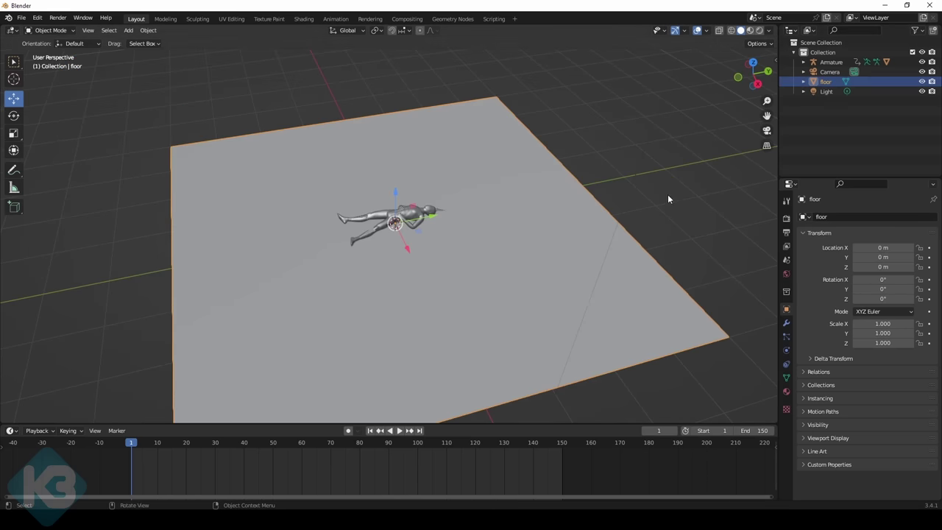
# Duplicate the floor as a smaller plane in wireframe view and name it cloth
pyautogui.hotkey('shift', 'd')
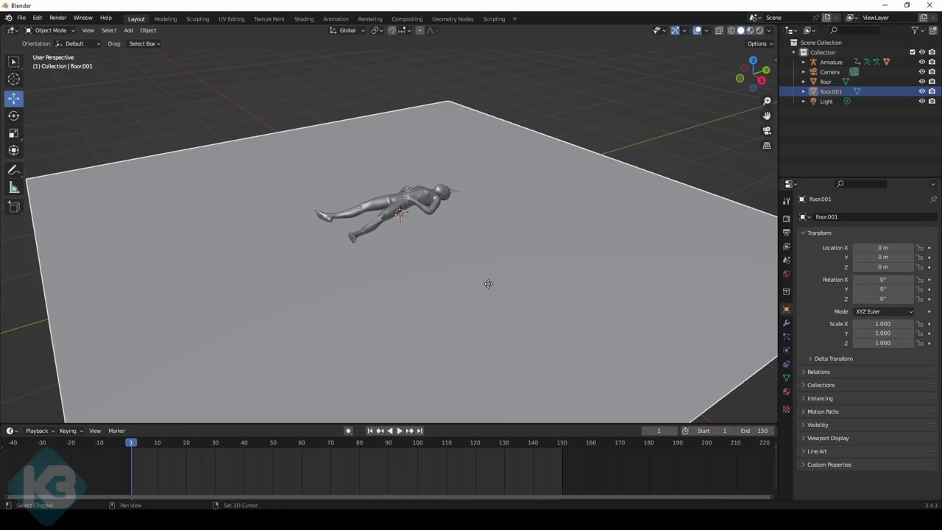
pyautogui.rightClick(485, 281)
pyautogui.press('s')
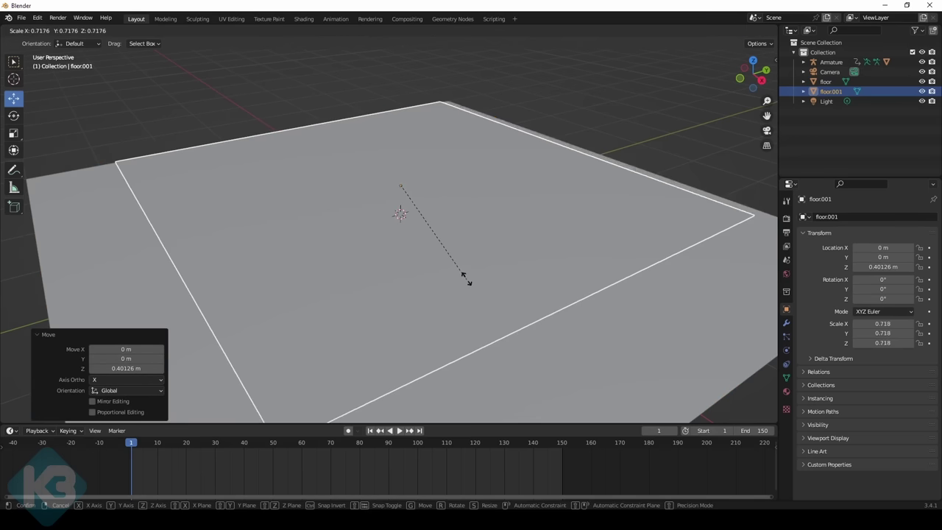
pyautogui.click(444, 235)
pyautogui.click(731, 31)
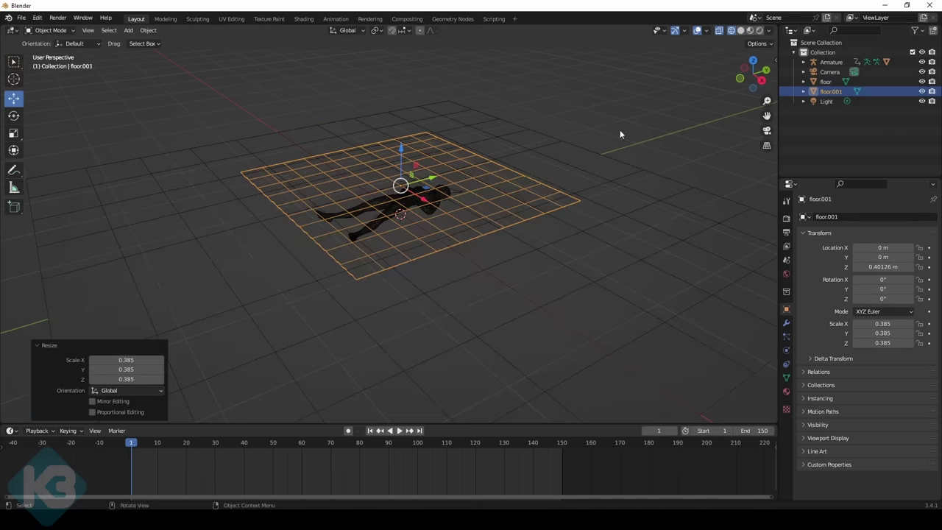
pyautogui.moveTo(620, 137); pyautogui.dragTo(567, 257, button='middle')
pyautogui.write('cloth')
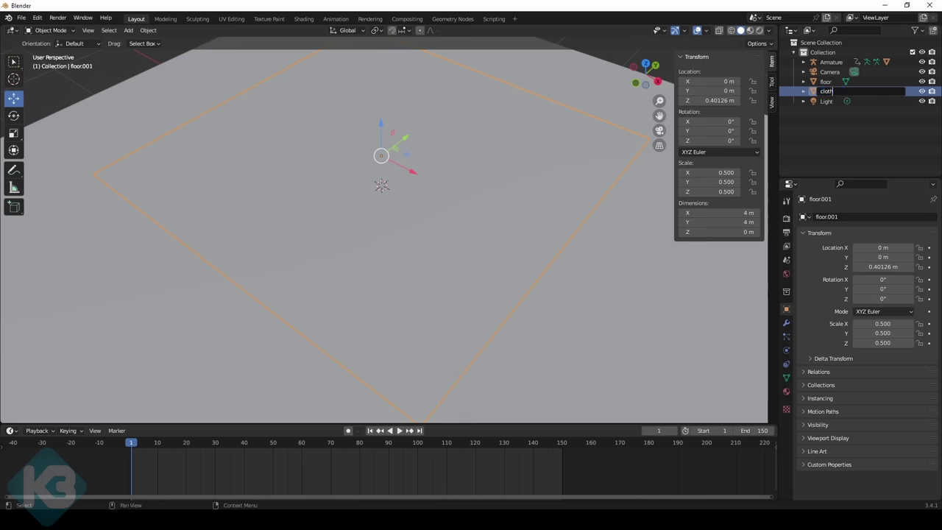
pyautogui.press('Return')
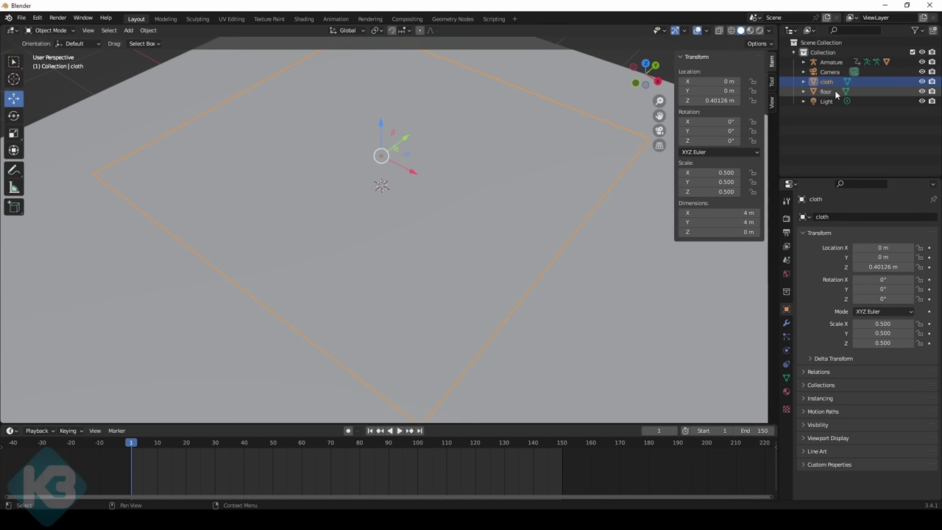
# Give the floor plane Collision physics
pyautogui.moveTo(633, 244); pyautogui.dragTo(605, 261, button='middle')
pyautogui.scroll(-2, 605, 261)
pyautogui.click(605, 261)
pyautogui.click(786, 322)
pyautogui.click(786, 351)
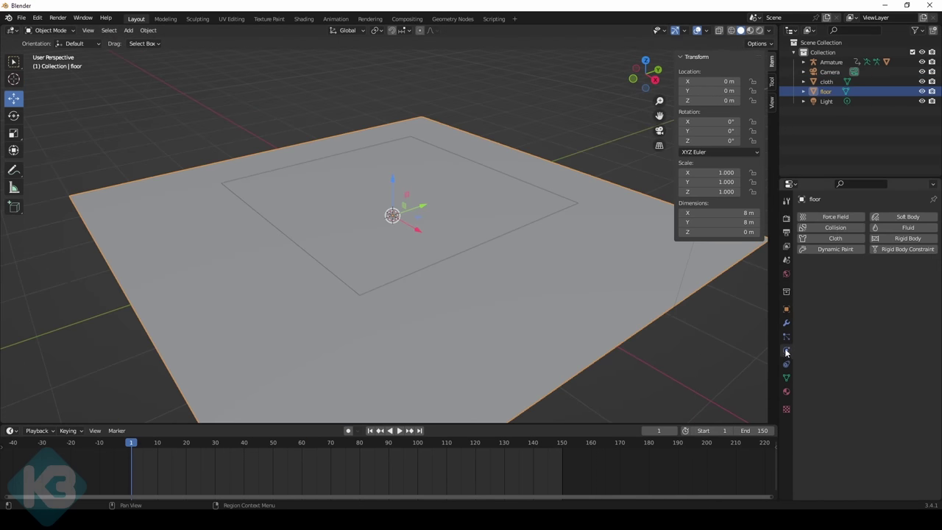
pyautogui.click(832, 228)
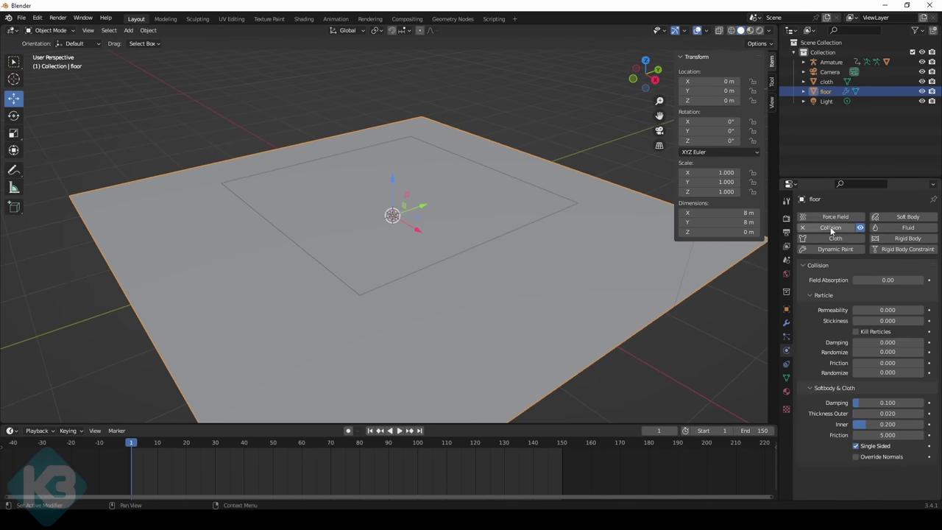
# Select the Ch36 character mesh and give it Collision physics
pyautogui.moveTo(581, 274); pyautogui.dragTo(505, 236, button='middle')
pyautogui.click(440, 202)
pyautogui.click(802, 61)
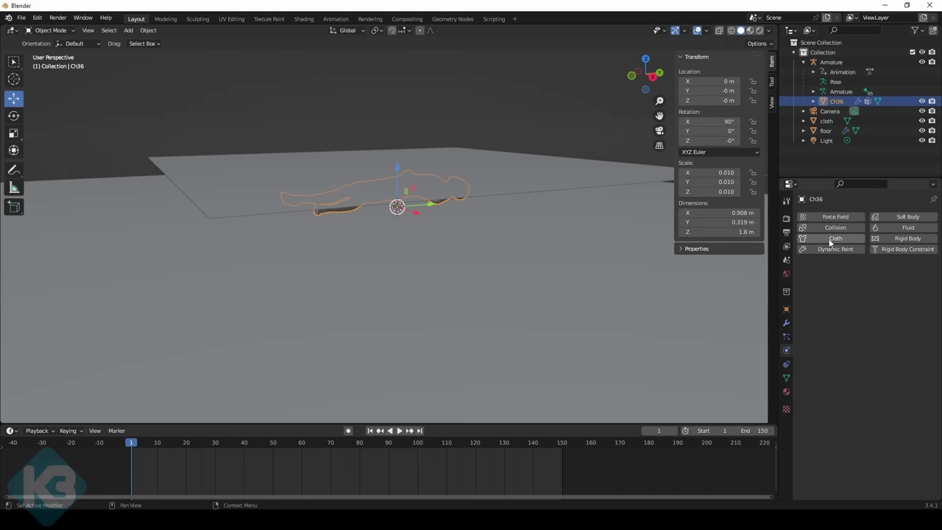
pyautogui.click(832, 228)
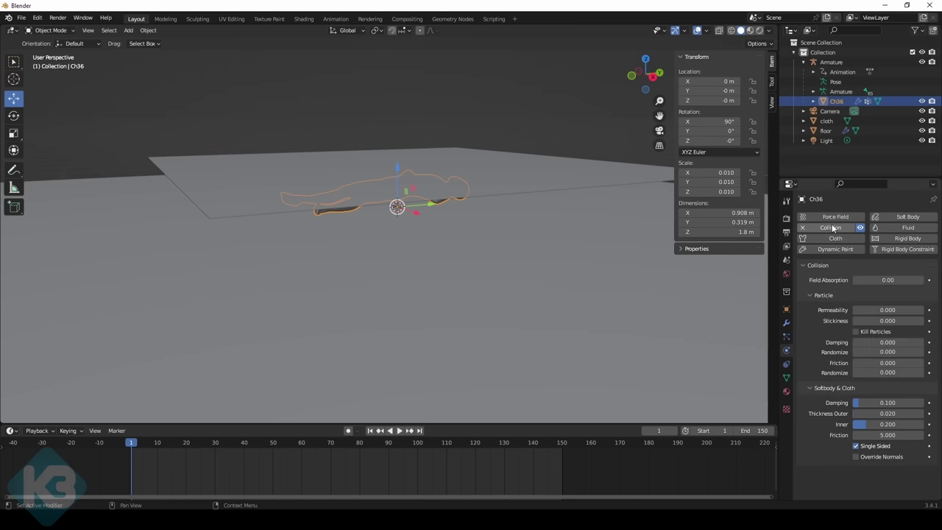
# Add Cloth physics to the cloth plane, play the fall, then rewind to the first frame
pyautogui.click(493, 184)
pyautogui.scroll(5, 529, 197)
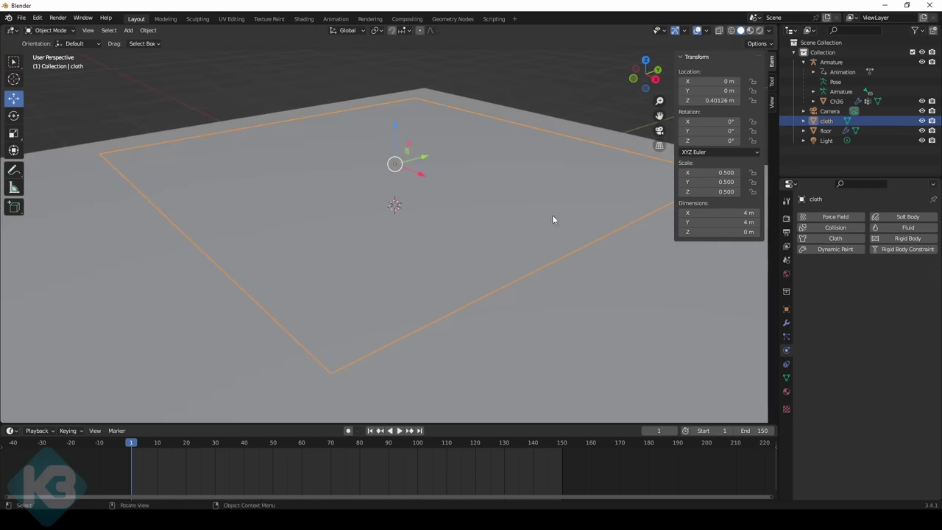
pyautogui.click(830, 239)
pyautogui.scroll(-5, 542, 257)
pyautogui.moveTo(541, 258); pyautogui.dragTo(496, 270, button='middle')
pyautogui.click(401, 431)
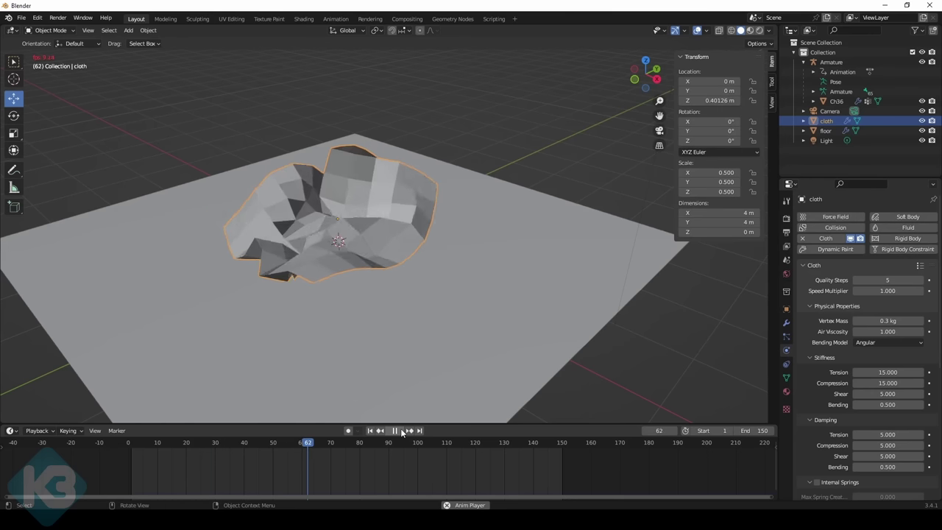
pyautogui.click(395, 431)
pyautogui.click(370, 431)
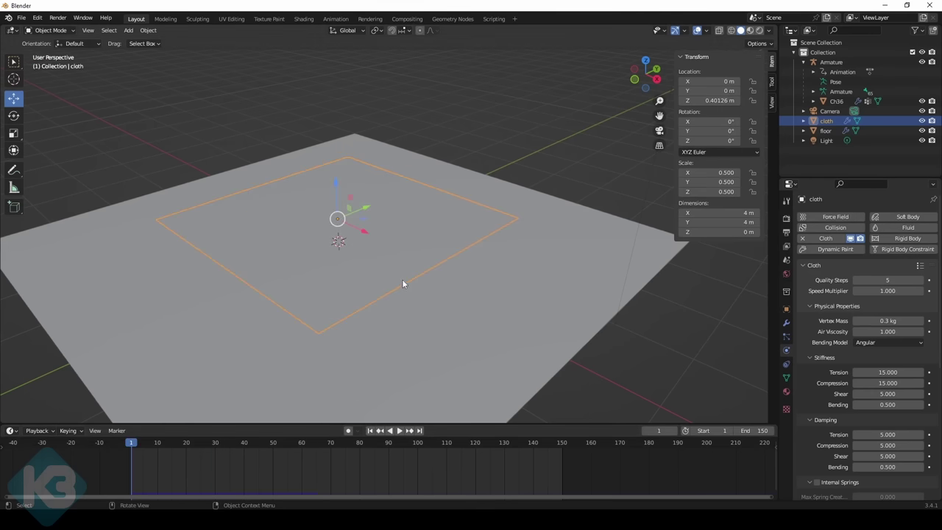
# Zoom in and inspect the cloth plane's faces in Edit Mode, then return to Object Mode
pyautogui.moveTo(402, 284); pyautogui.dragTo(473, 281, button='middle')
pyautogui.scroll(2, 397, 284)
pyautogui.press('Tab')
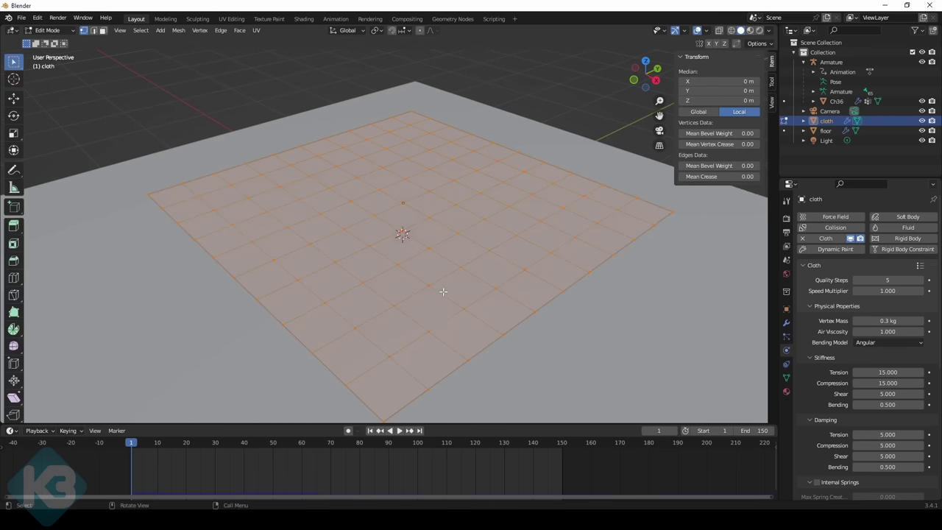
pyautogui.press('Tab')
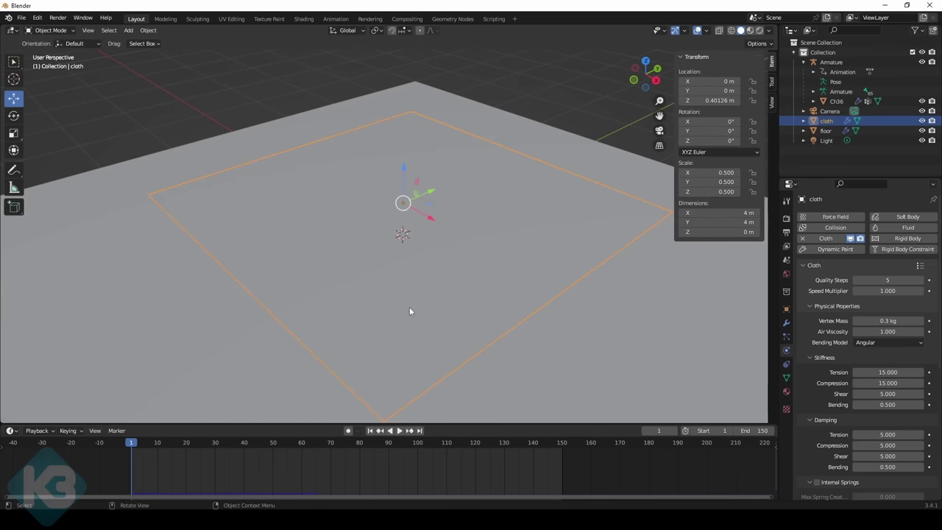
# Add a level 3 Subdivision modifier via Ctrl+3, move it above Cloth, and play the simulation
pyautogui.click(788, 325)
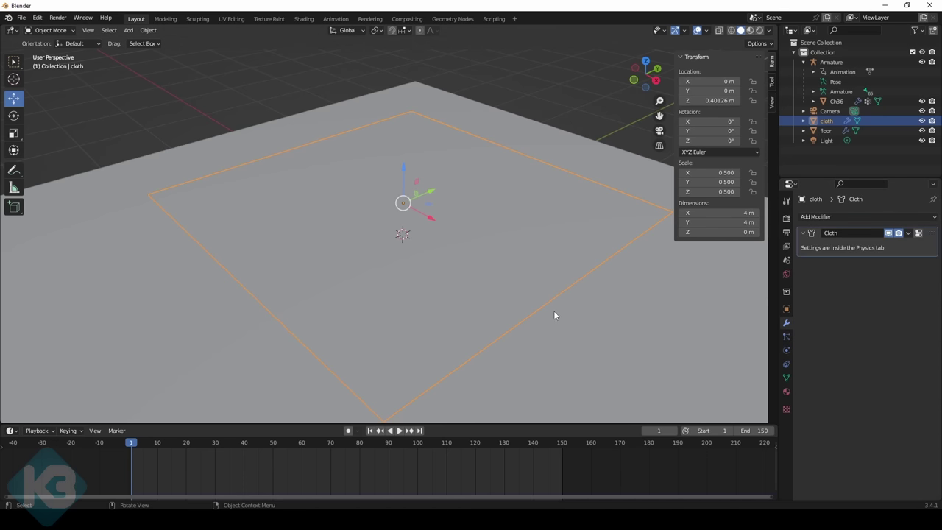
pyautogui.hotkey('ctrl', '3')
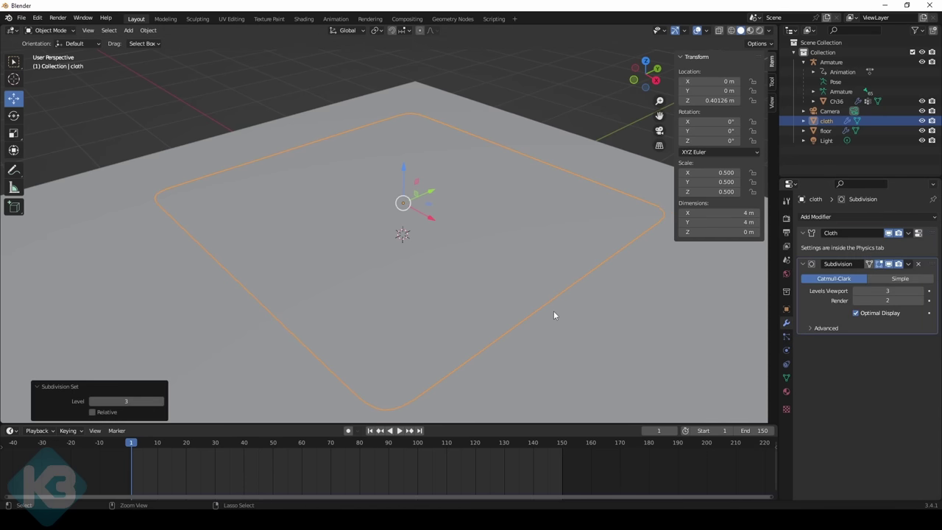
pyautogui.click(836, 216)
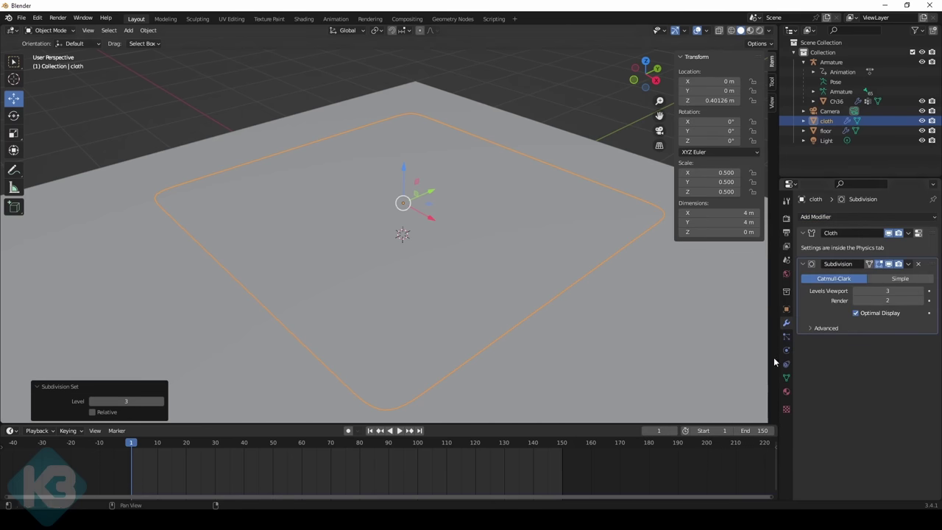
pyautogui.moveTo(934, 267); pyautogui.dragTo(933, 228)
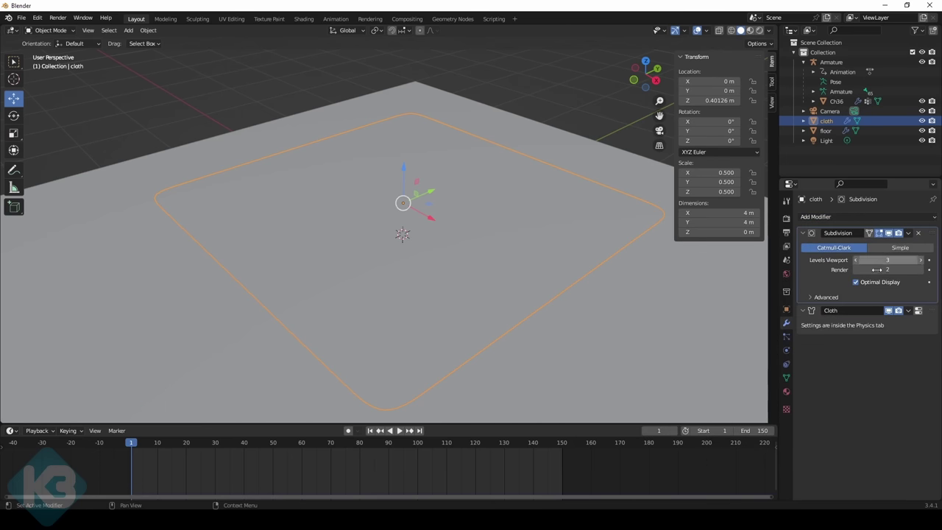
pyautogui.click(399, 430)
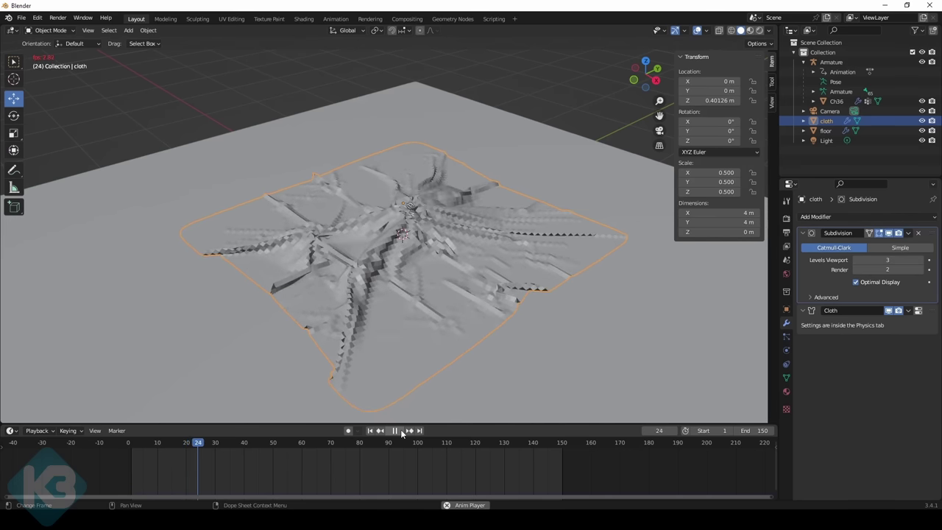
# Shade the cloth smooth, set viewport subdivision to 4, and replay the simulation from the start
pyautogui.click(400, 430)
pyautogui.scroll(8, 602, 261)
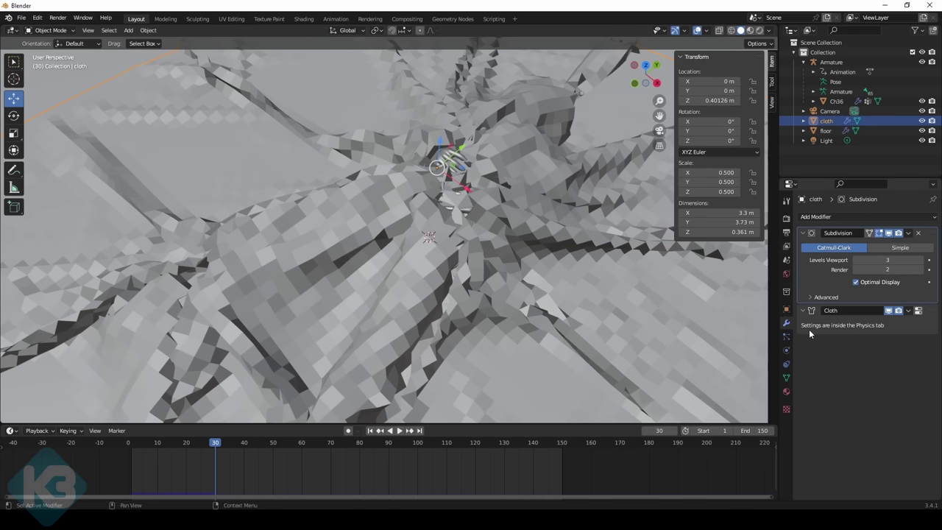
pyautogui.rightClick(562, 213)
pyautogui.click(562, 213)
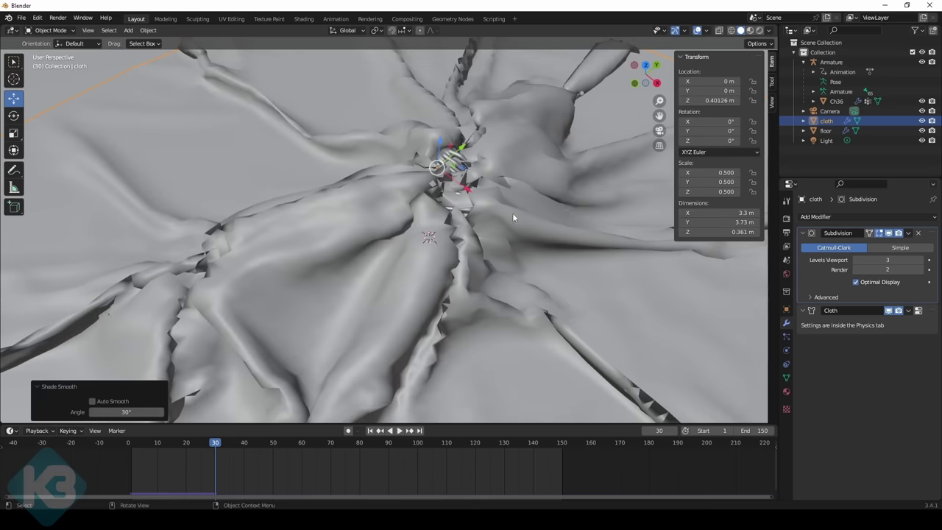
pyautogui.hotkey('ctrl', '4')
pyautogui.hotkey('shift', 'Left')
pyautogui.press('space')
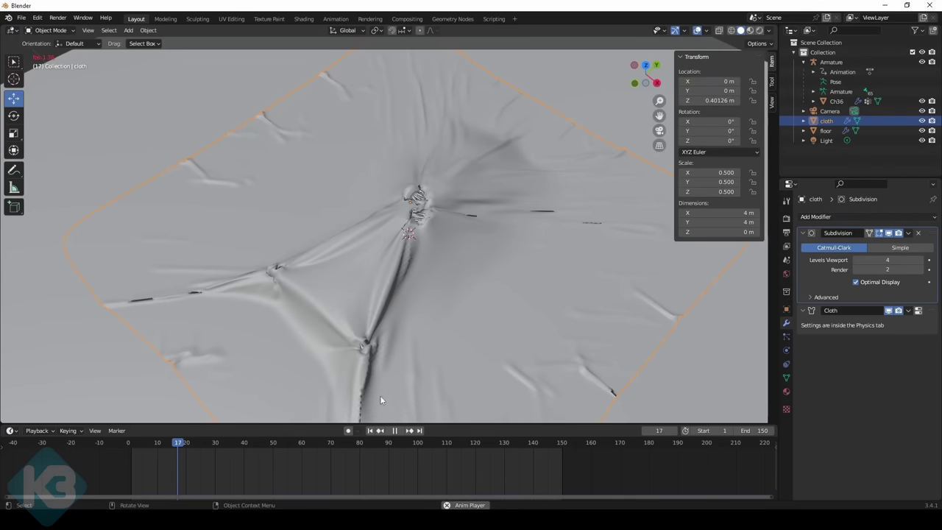
pyautogui.click(395, 430)
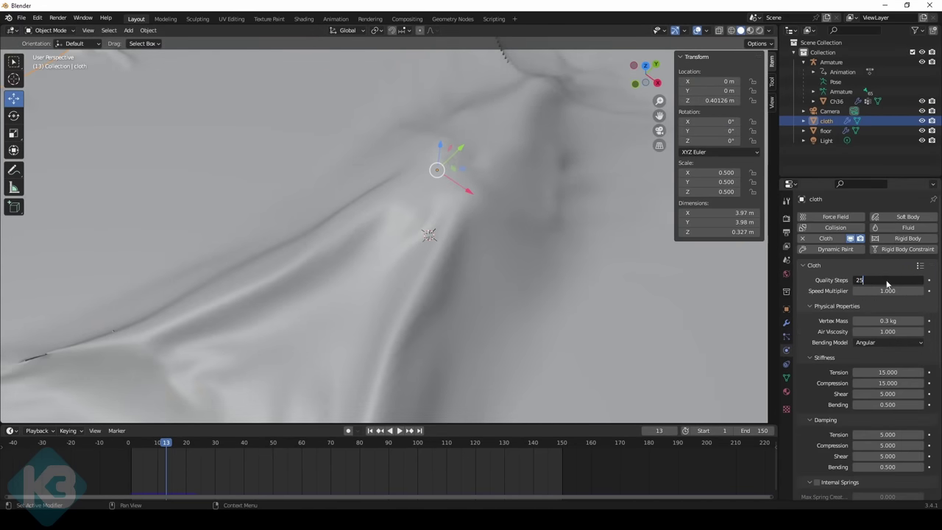
# Set the cloth's Quality Steps to 25, then raise it to 50
pyautogui.press('Return')
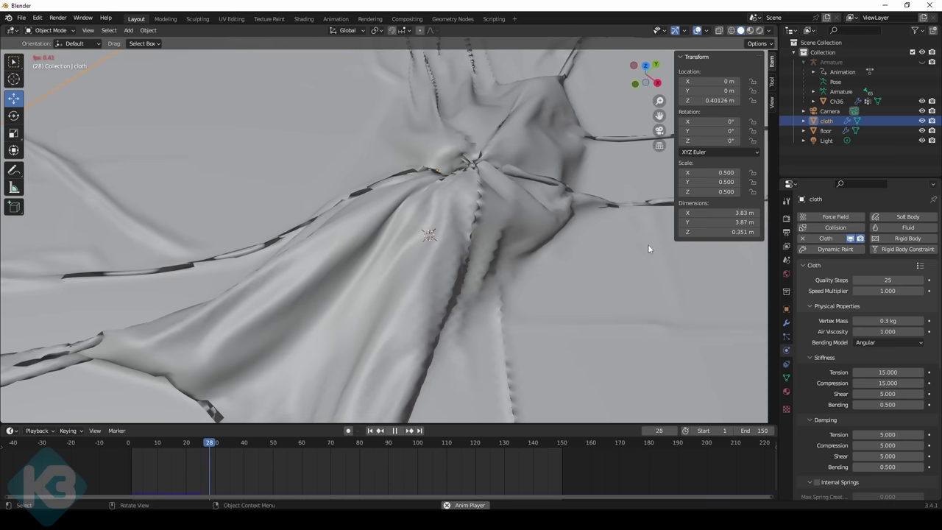
pyautogui.doubleClick(891, 282)
pyautogui.write('50')
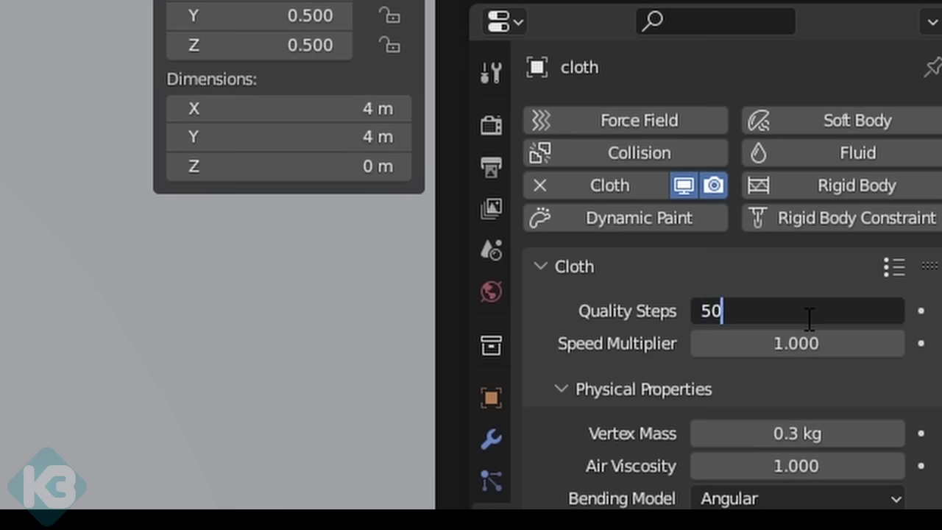
pyautogui.press('Return')
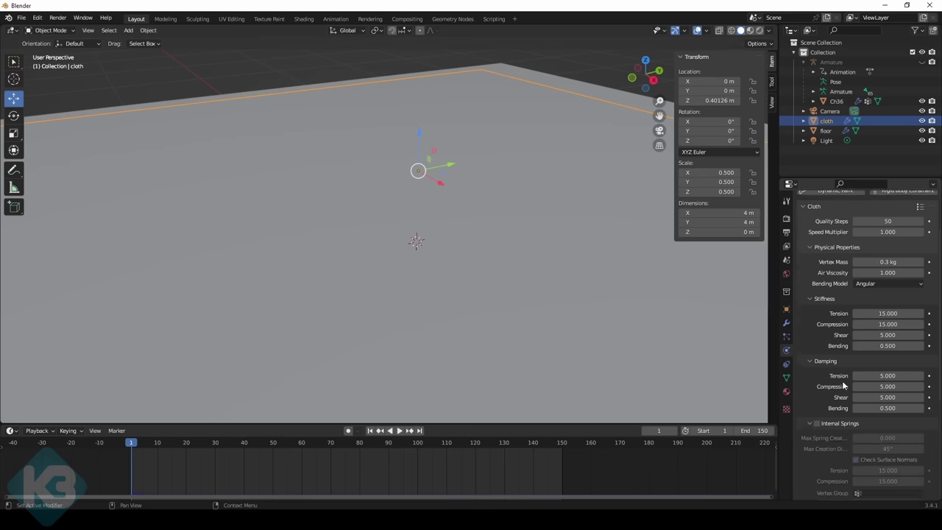
# Scroll down the cloth Physics properties and expand the Cache panel showing frames 1 to 250
pyautogui.scroll(-2, 844, 385)
pyautogui.scroll(-6, 843, 383)
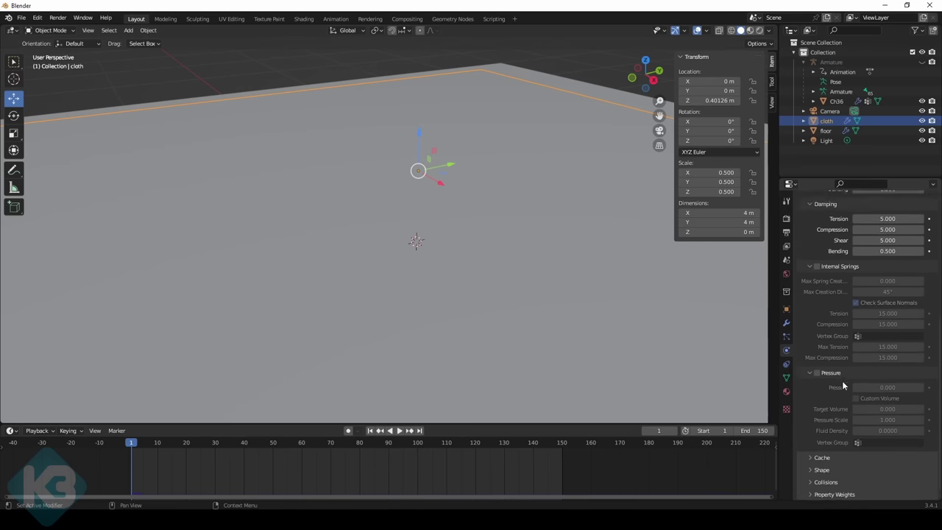
pyautogui.click(826, 445)
pyautogui.scroll(-6, 826, 442)
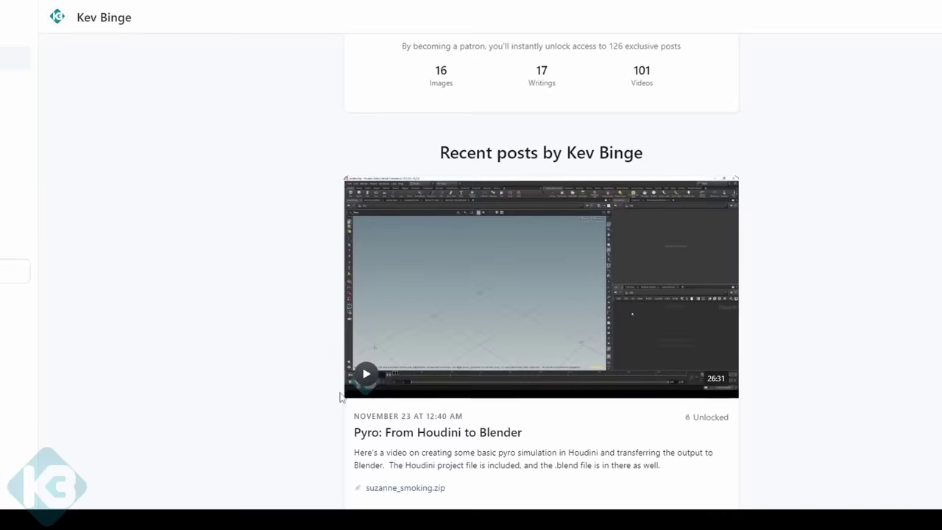
# Scroll down the Patreon creator page through the recent tutorial posts
pyautogui.scroll(-8, 338, 395)
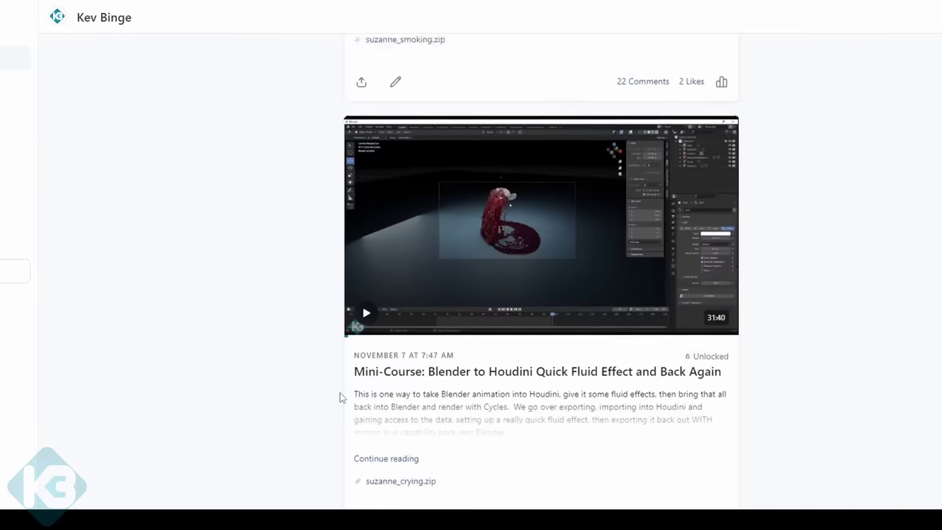
pyautogui.scroll(-10, 339, 397)
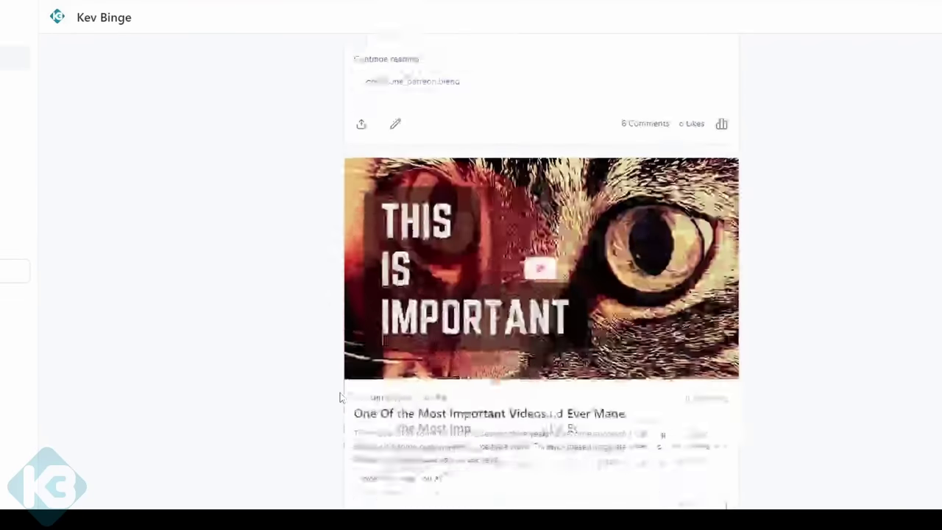
pyautogui.scroll(-12, 339, 397)
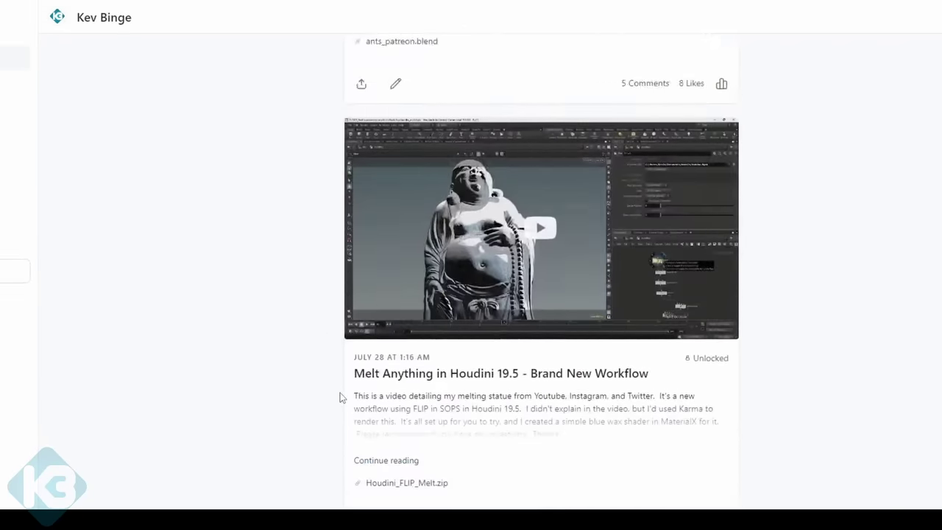
pyautogui.scroll(-10, 339, 398)
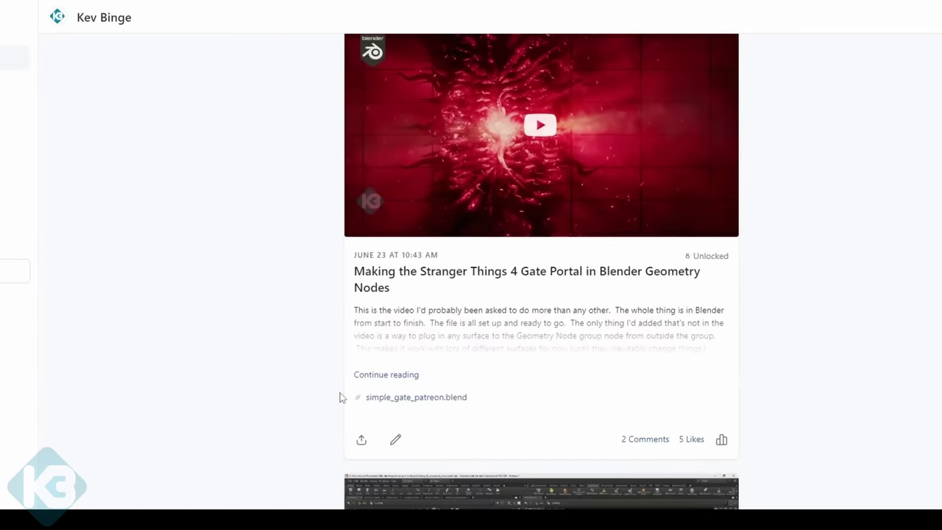
pyautogui.scroll(-1, 340, 397)
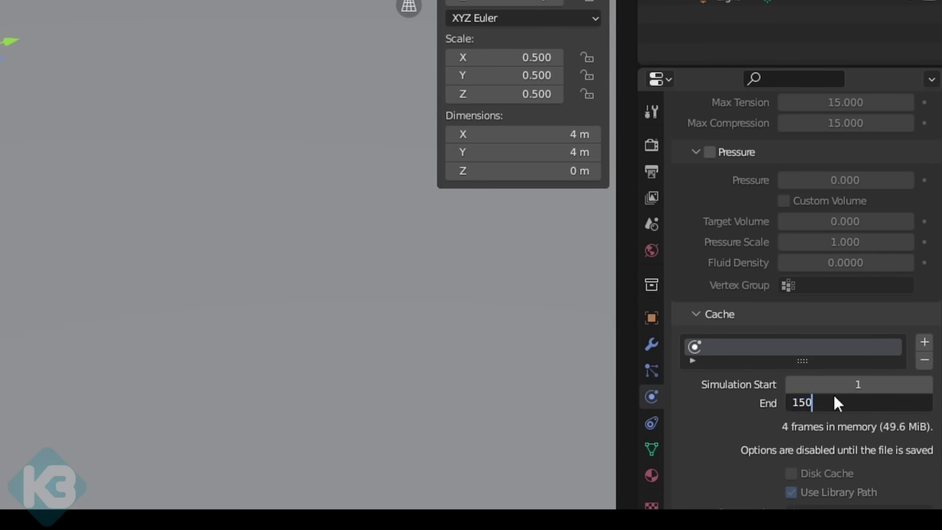
# Confirm 150 as the cloth cache end frame and save the project as cloth_struggle.blend
pyautogui.press('Return')
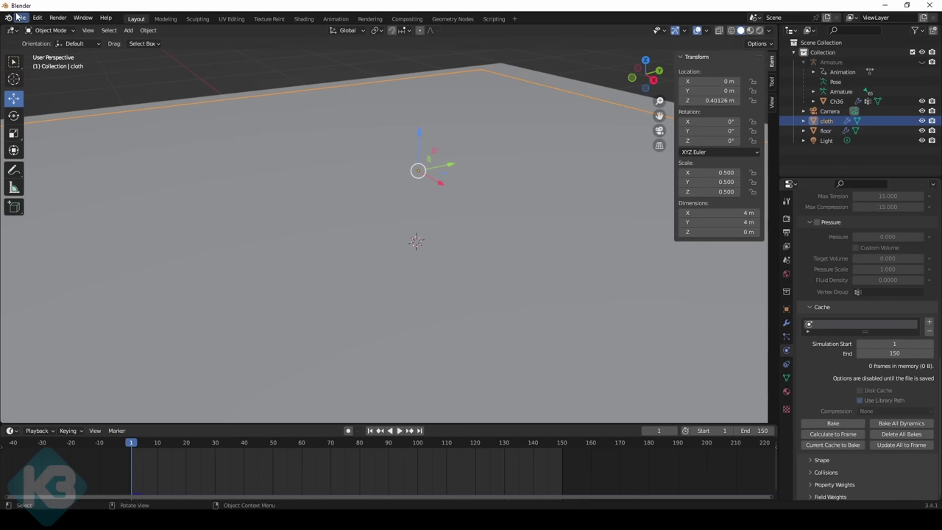
pyautogui.click(20, 18)
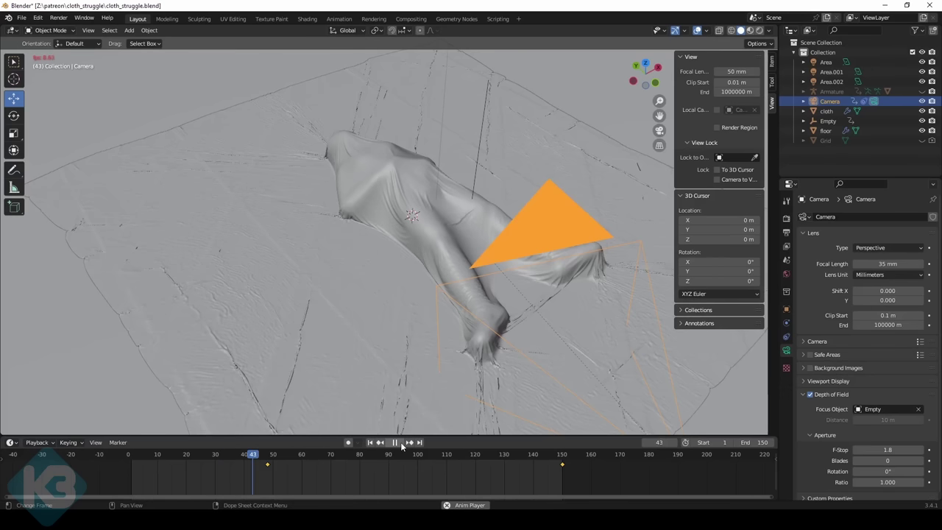
# Stop playback at frame 50, scrub the early frames around 23, then resume playing the baked cloth
pyautogui.click(395, 442)
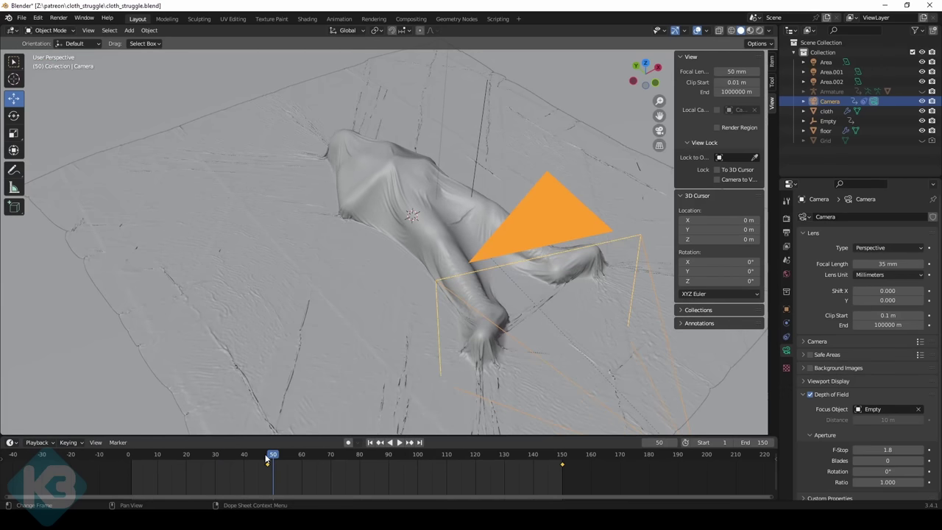
pyautogui.moveTo(266, 457); pyautogui.dragTo(129, 462)
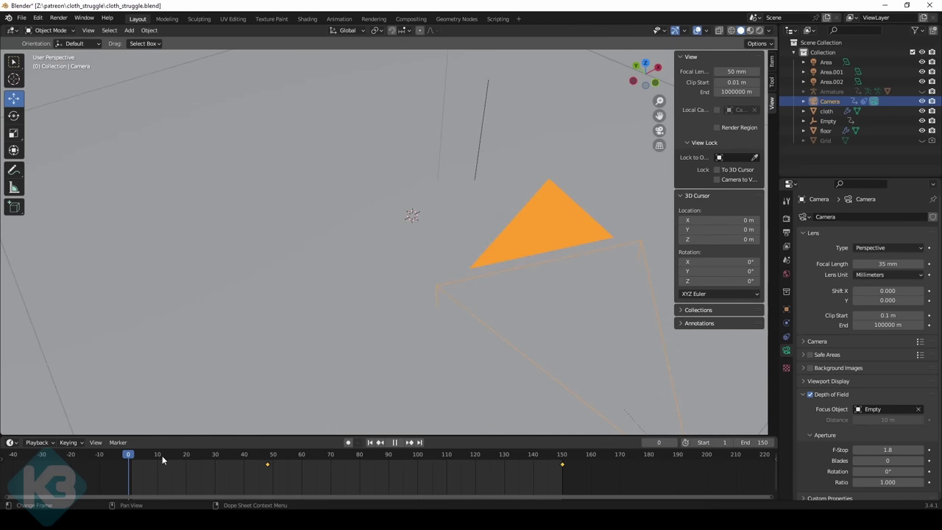
pyautogui.click(196, 455)
pyautogui.moveTo(189, 457)
pyautogui.mouseDown()
pyautogui.moveTo(145, 454)
pyautogui.moveTo(196, 455)
pyautogui.mouseUp()
pyautogui.press('space')
# Jump back to about frame 12, then scrub from frame 126 back to about 46
pyautogui.click(163, 458)
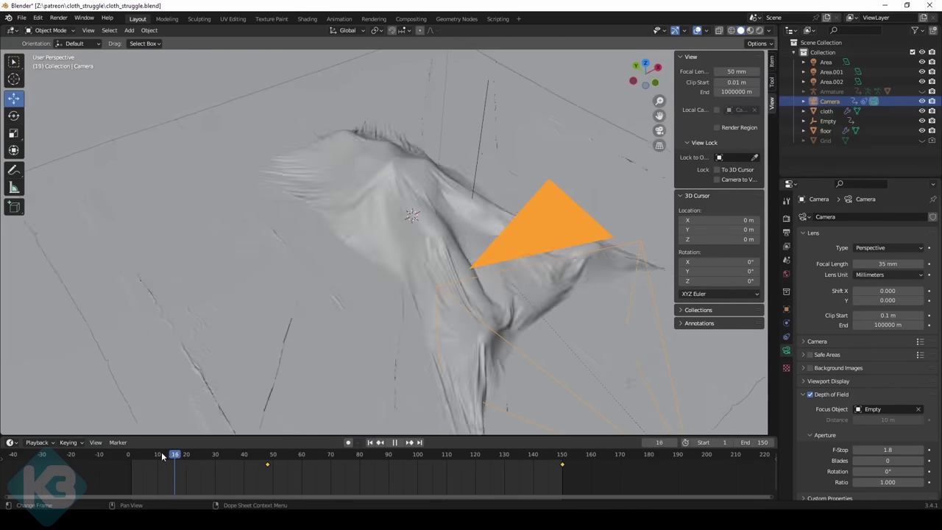
pyautogui.click(163, 459)
pyautogui.click(163, 460)
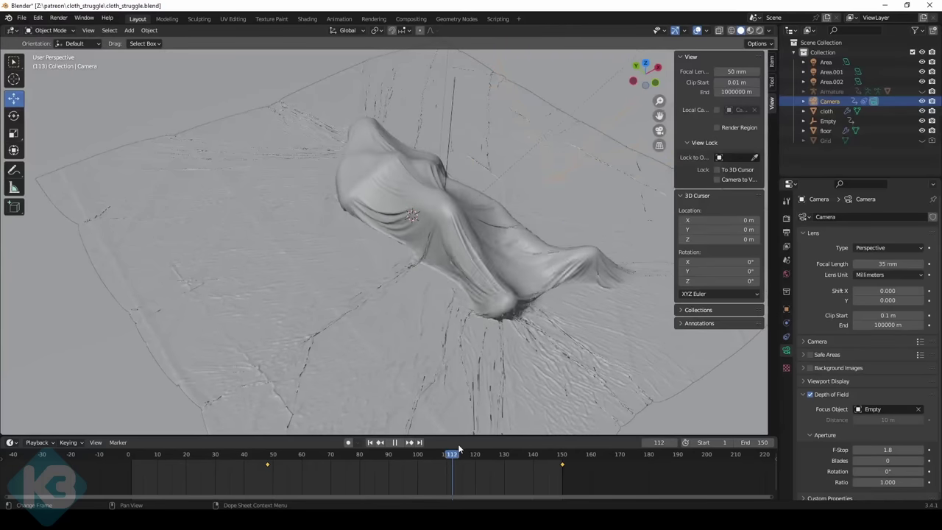
pyautogui.moveTo(494, 446); pyautogui.dragTo(156, 464)
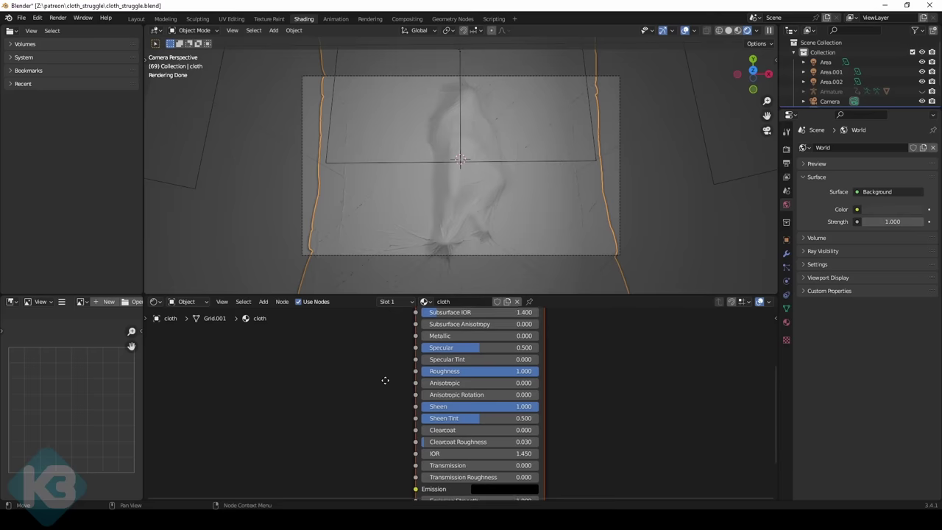
# Raise the cloth's Principled BSDF Sheen Tint to 1.000 in the Shading node settings
pyautogui.moveTo(385, 380); pyautogui.dragTo(384, 362, button='middle')
pyautogui.moveTo(475, 394); pyautogui.dragTo(538, 395)
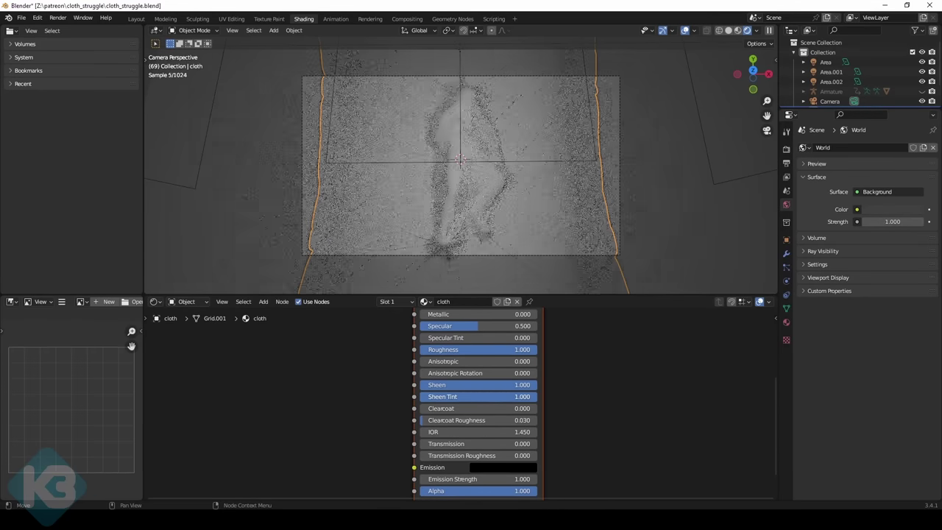
pyautogui.moveTo(364, 363); pyautogui.dragTo(356, 451, button='middle')
pyautogui.moveTo(363, 395); pyautogui.dragTo(362, 409, button='middle')
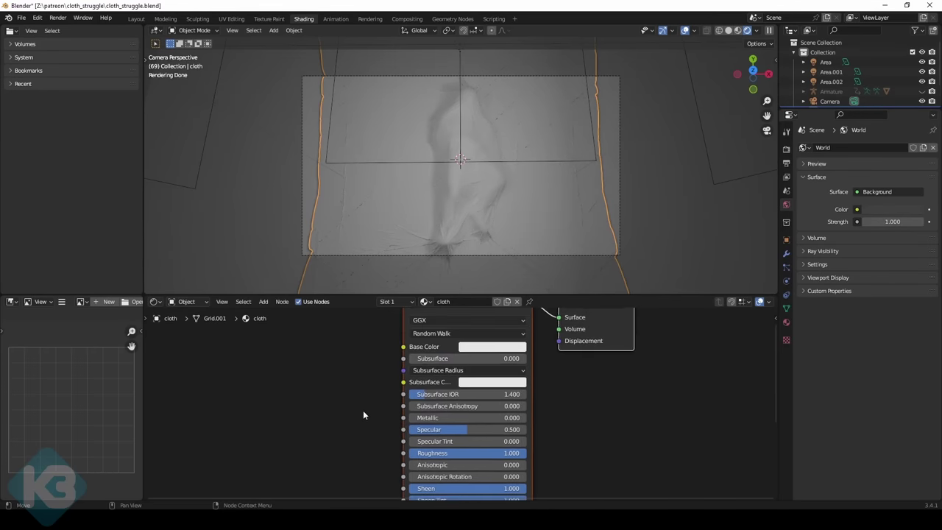